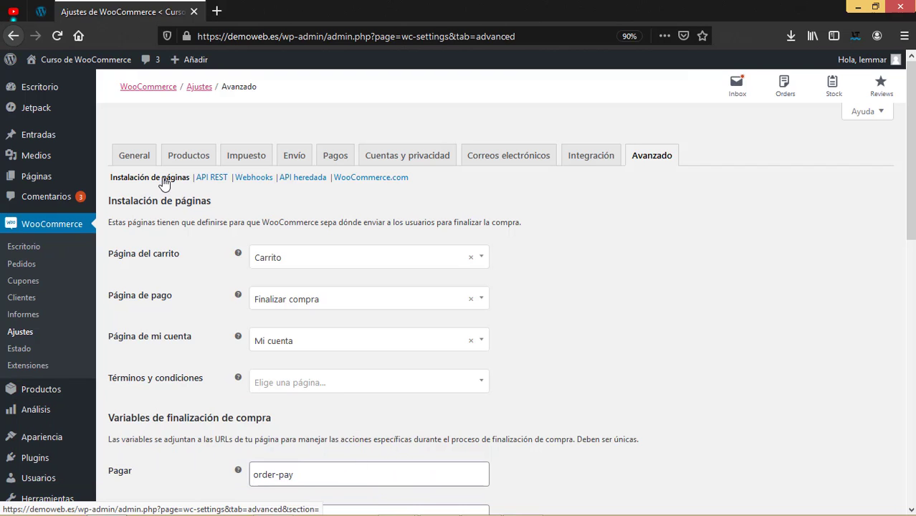
Set the Términos y condiciones page to Política de privacidad in the page setup settings
scroll(218, 284, down, 3)
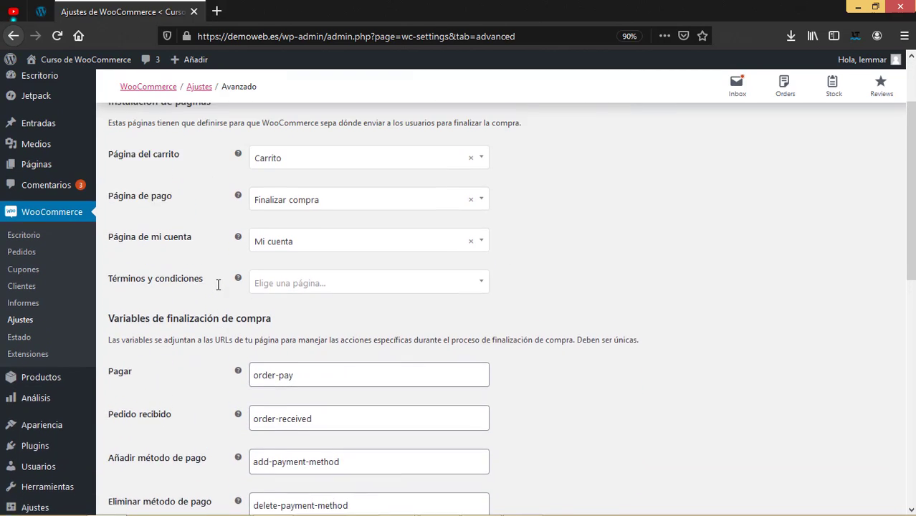
scroll(218, 284, up, 1)
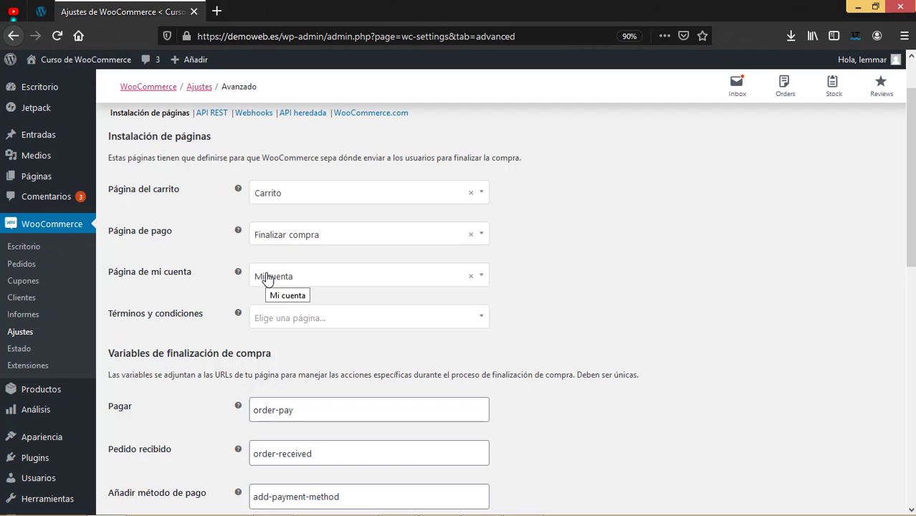
click(299, 319)
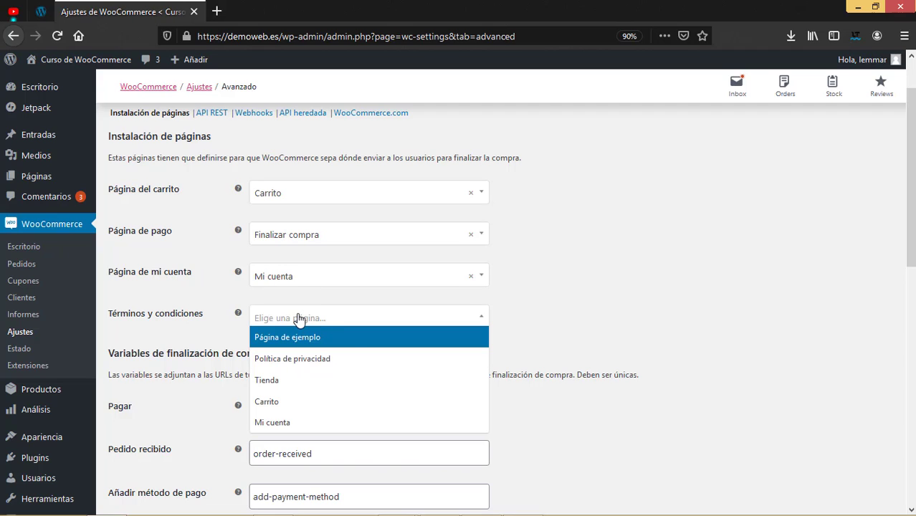
click(356, 358)
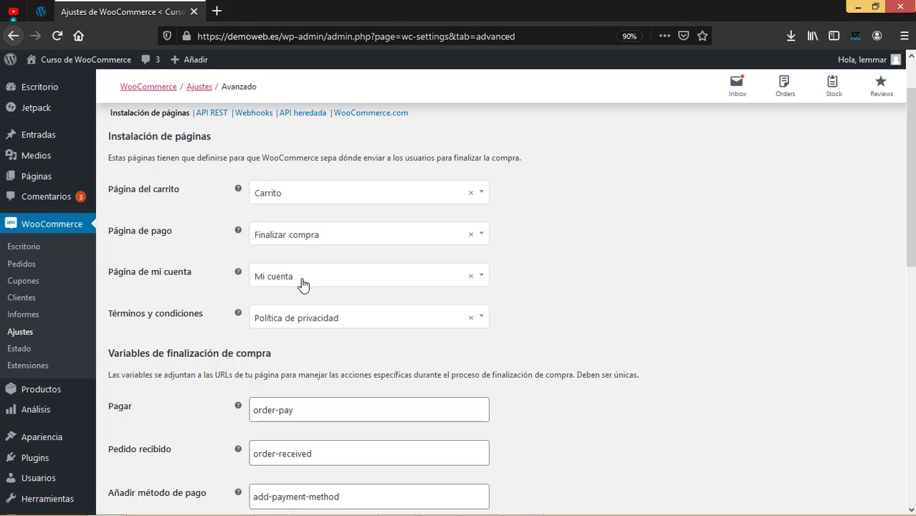
Examine the checkout and account endpoint variables along with the assigned cart, payment and account pages
scroll(354, 305, down, 2)
scroll(357, 305, down, 5)
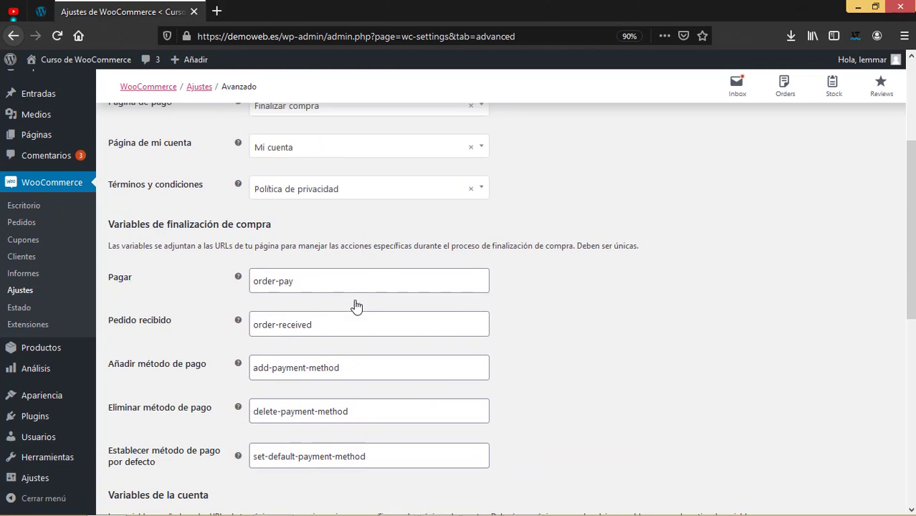
scroll(357, 304, up, 3)
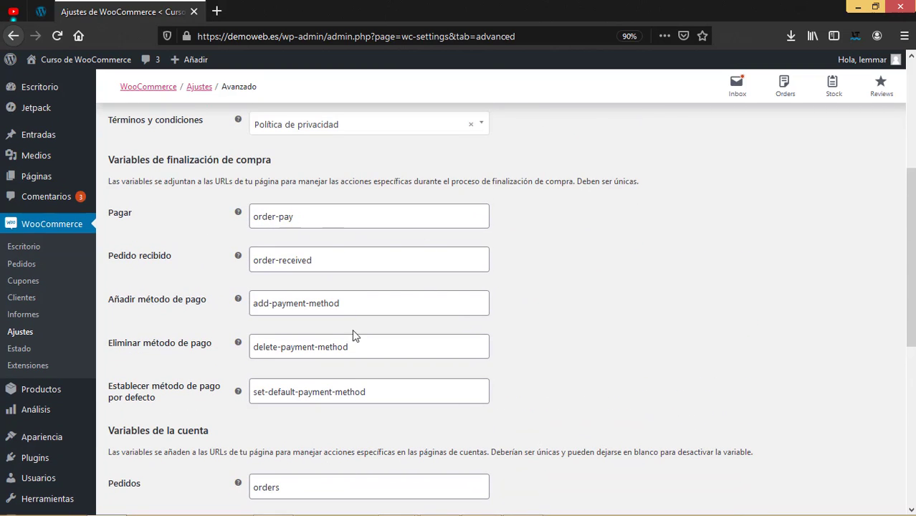
scroll(382, 393, down, 5)
scroll(384, 386, up, 9)
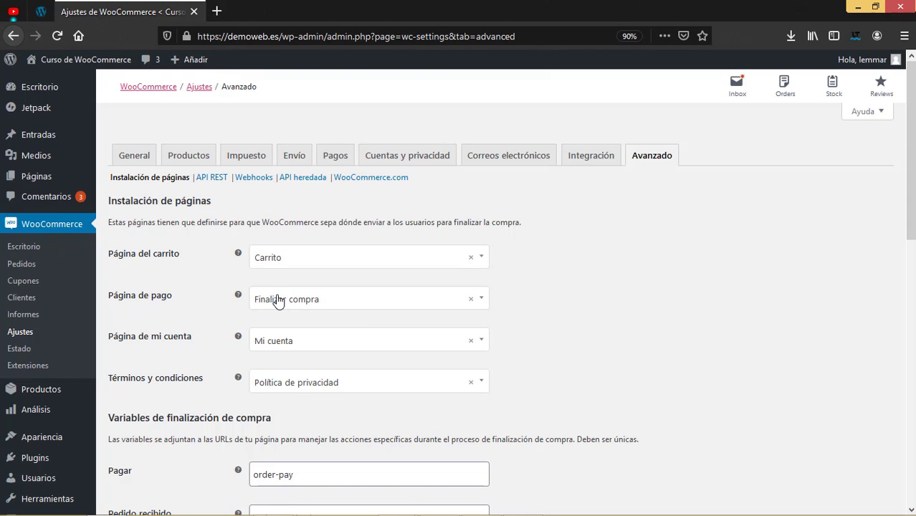
scroll(355, 351, down, 10)
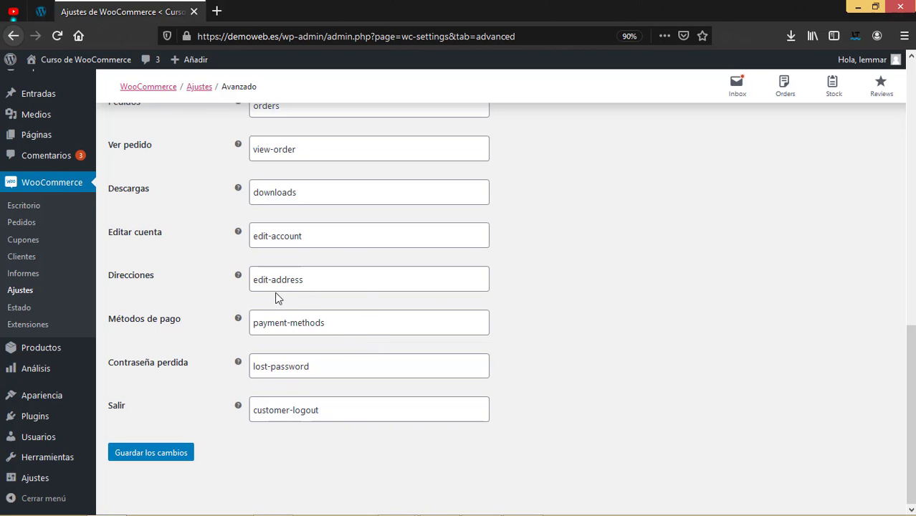
scroll(287, 287, up, 6)
scroll(311, 276, down, 3)
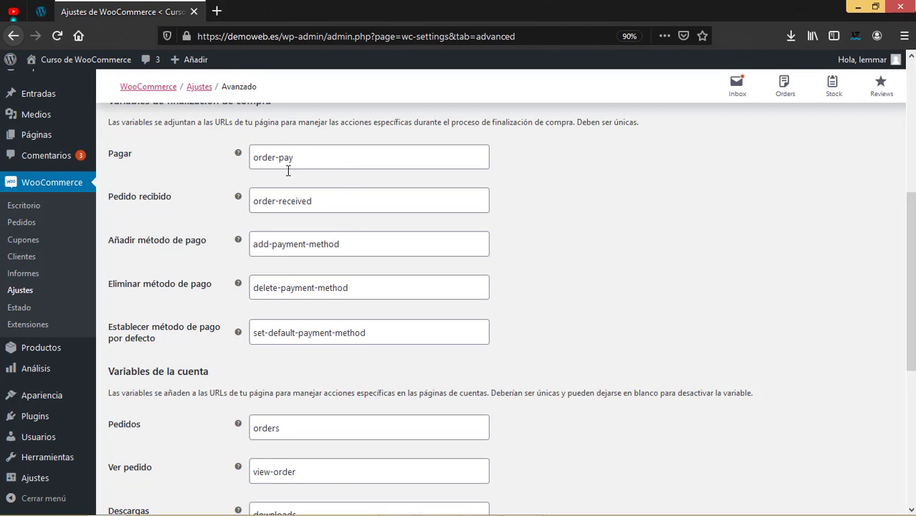
scroll(287, 170, down, 5)
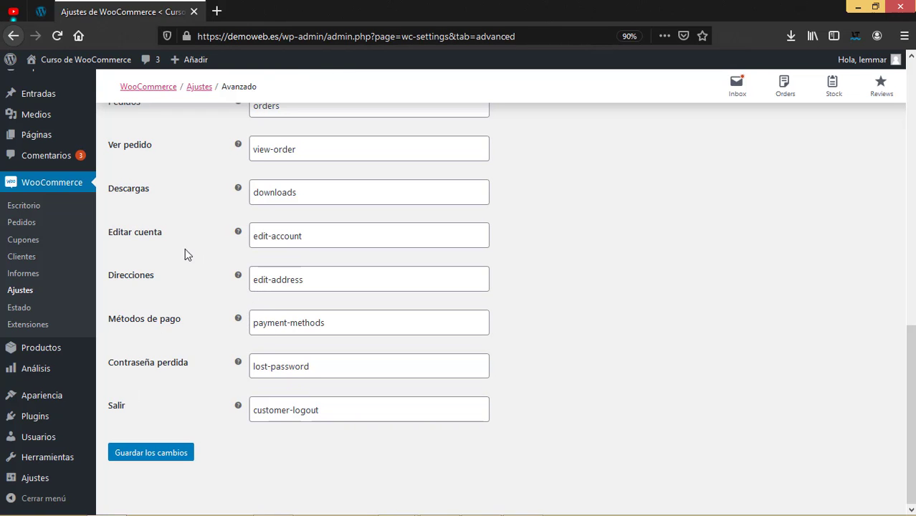
scroll(226, 320, up, 10)
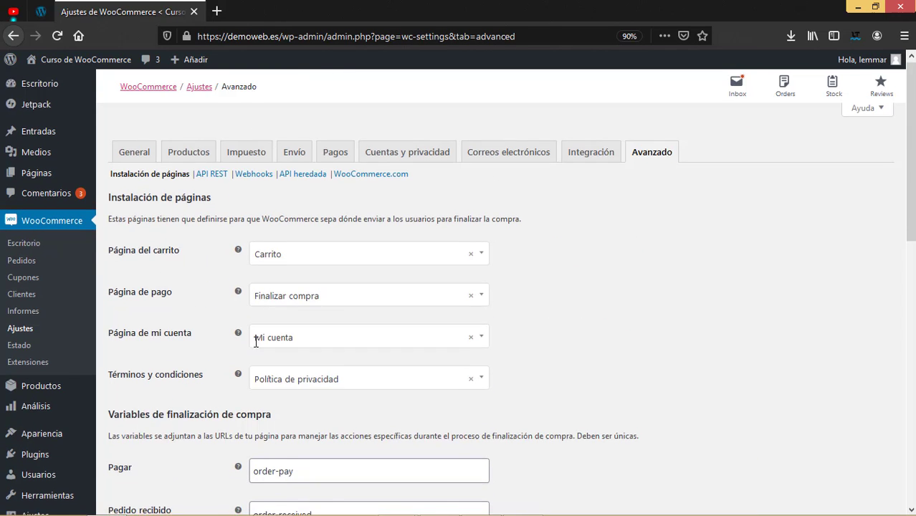
Save the changes made to the WooCommerce advanced page settings
scroll(151, 487, down, 6)
scroll(168, 444, down, 3)
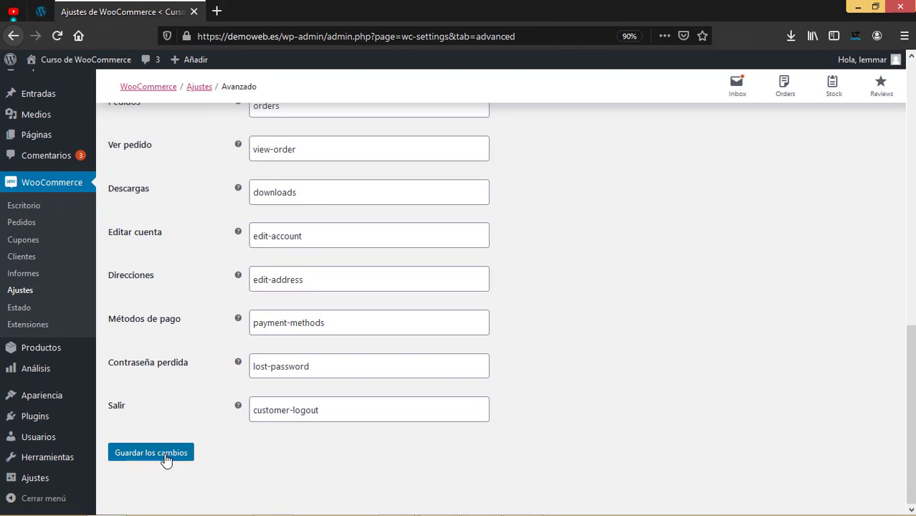
scroll(646, 320, up, 10)
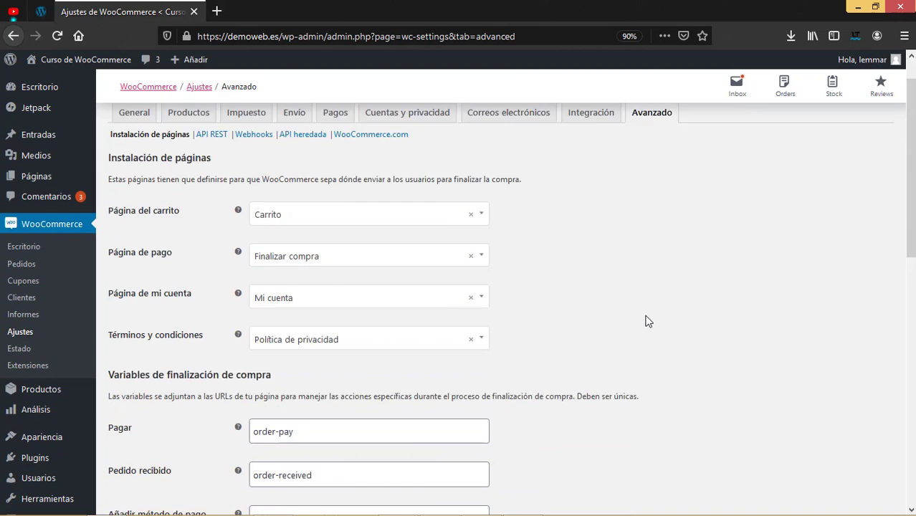
key(Tab)
key(Return)
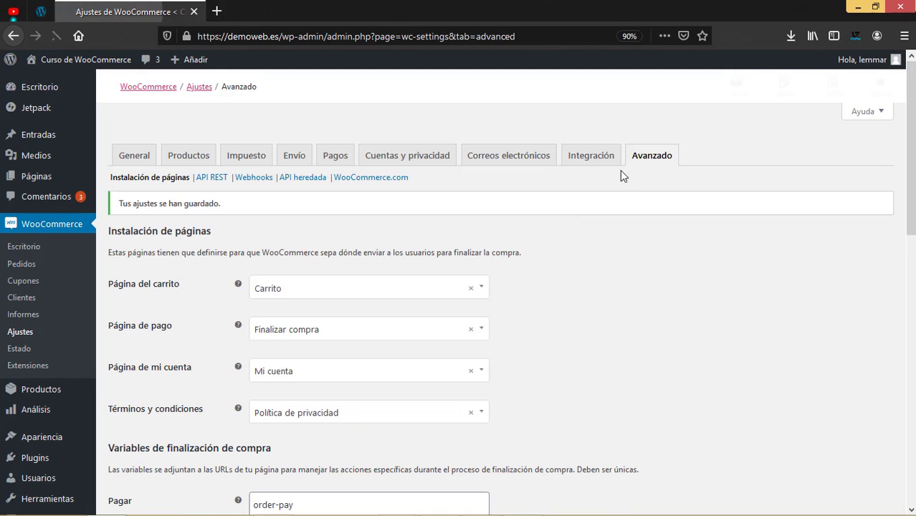
Check the MaxMind geolocation settings under Integración, and return to Avanzado to open its API REST section
click(592, 155)
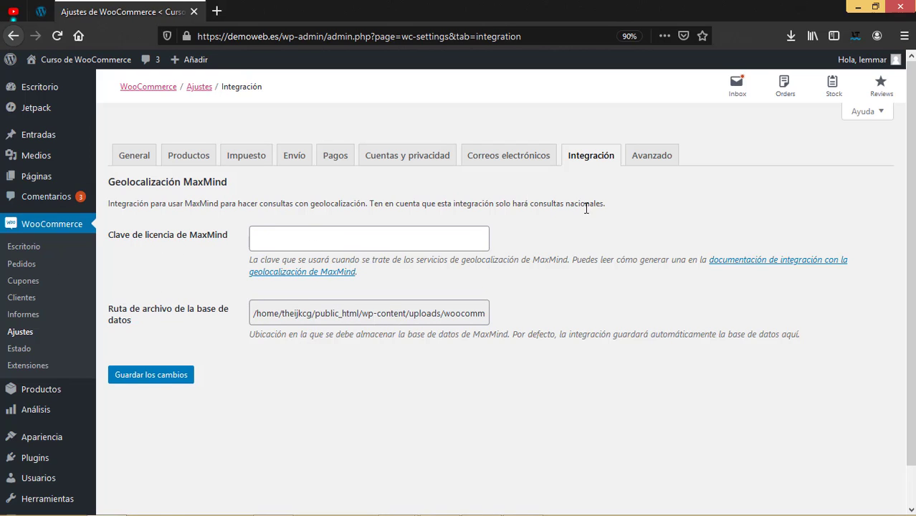
click(641, 164)
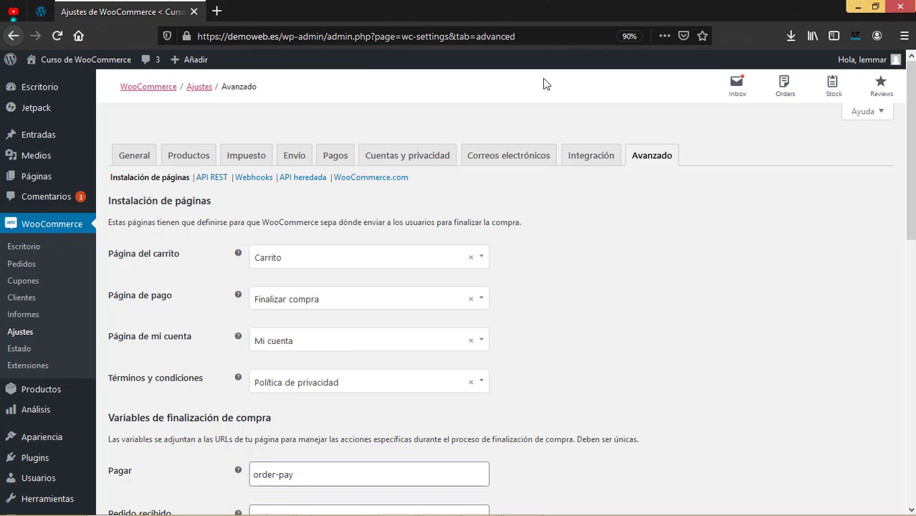
click(216, 180)
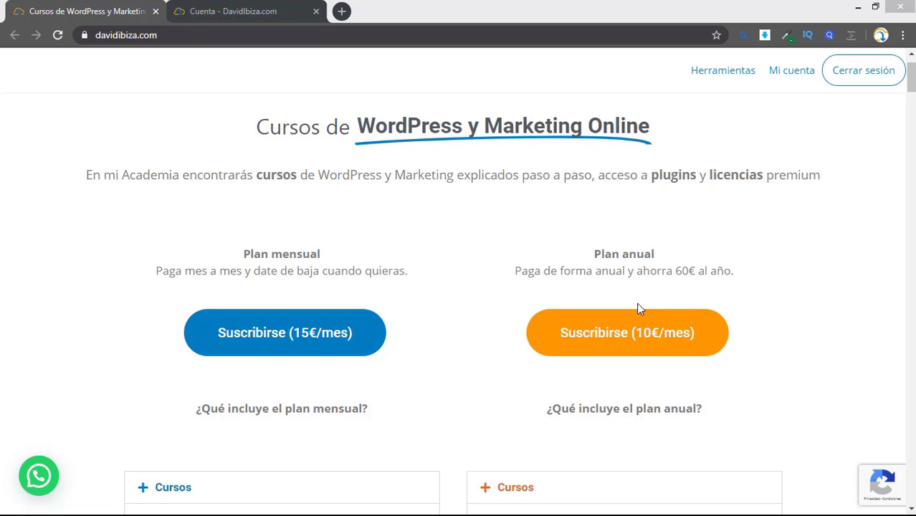
Look through the academy home page's monthly and annual subscription plans, their included contents and the new courses
scroll(459, 287, down, 6)
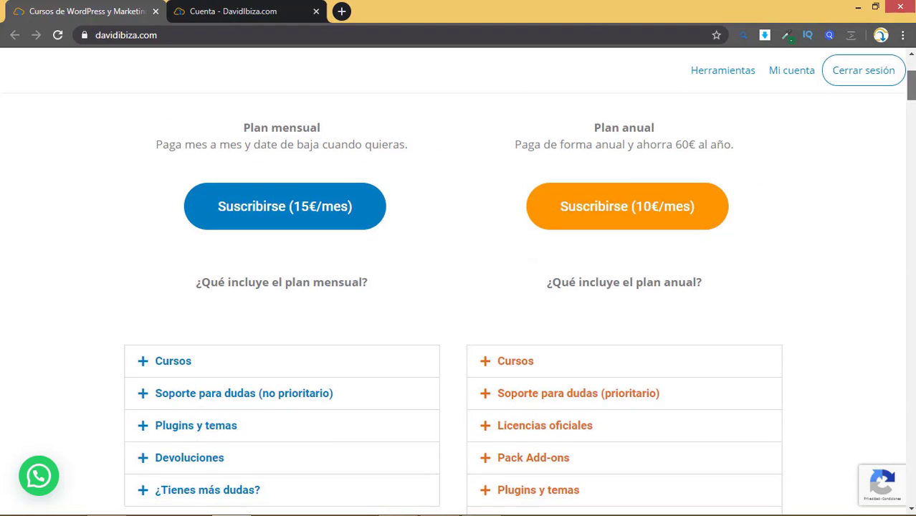
scroll(459, 287, down, 3)
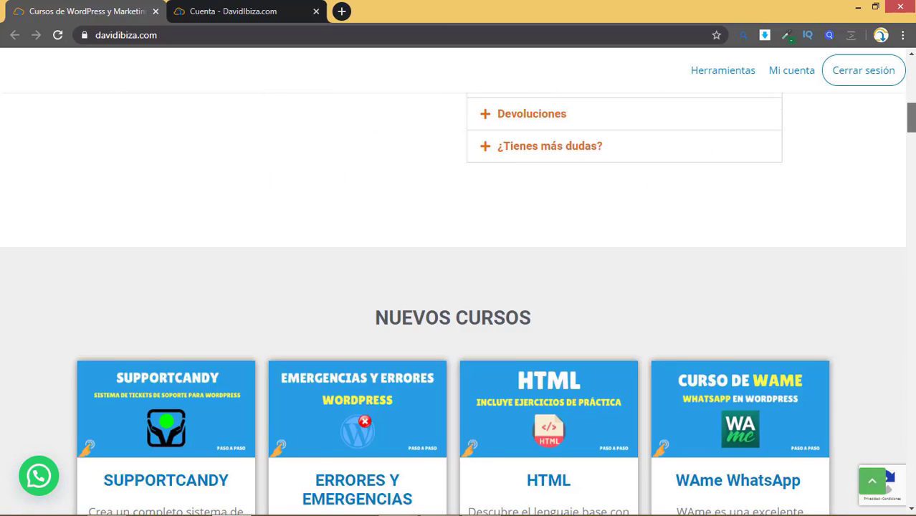
scroll(459, 287, down, 5)
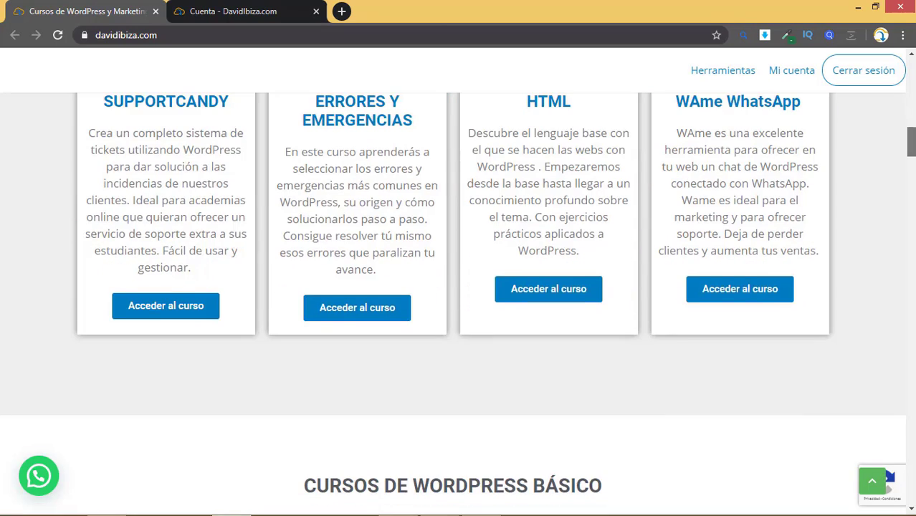
scroll(459, 287, down, 1)
key(Home)
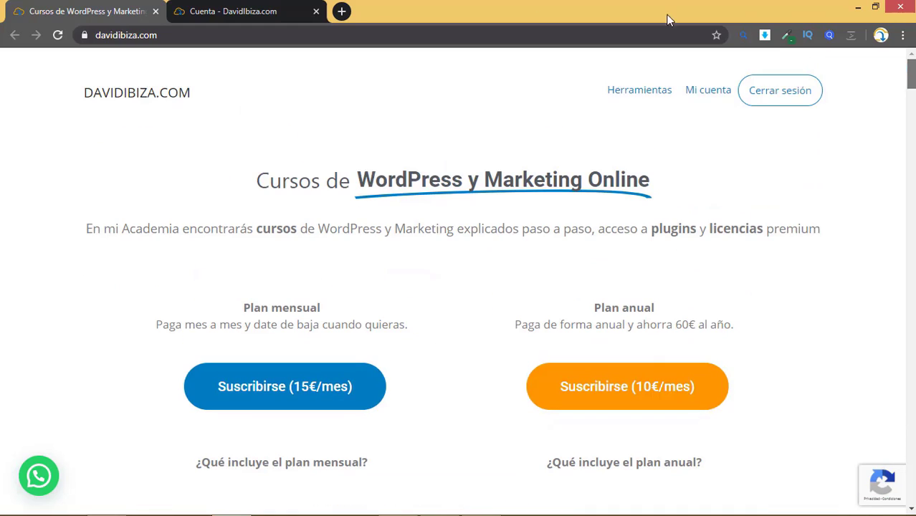
View the academy account page and examine its premium course list and the available account sections
click(251, 9)
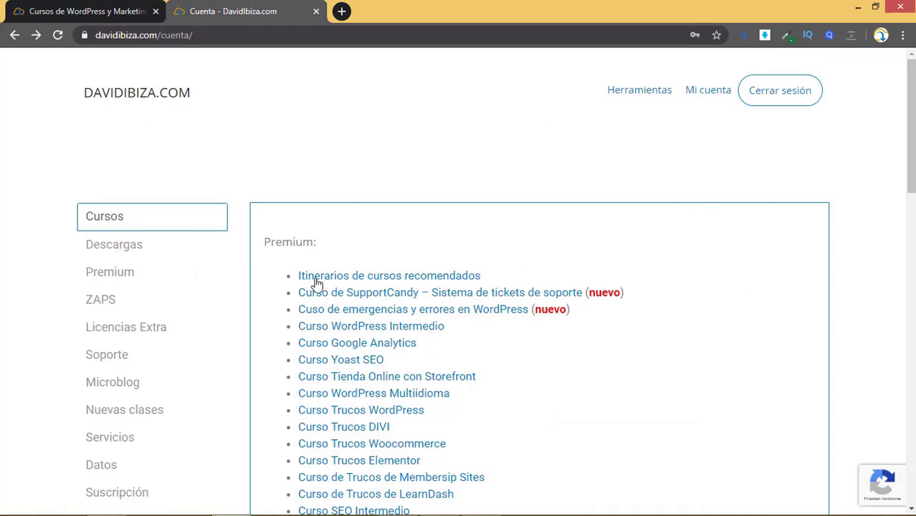
scroll(336, 276, down, 1)
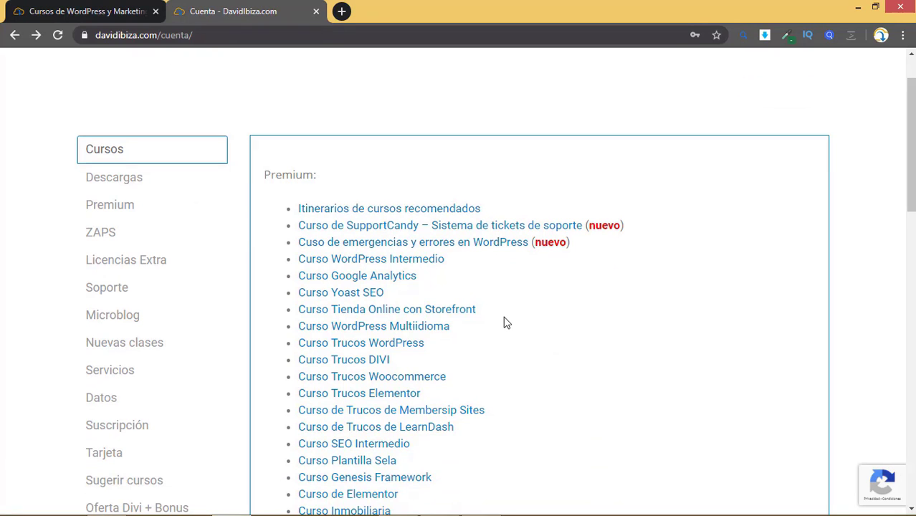
scroll(504, 323, down, 1)
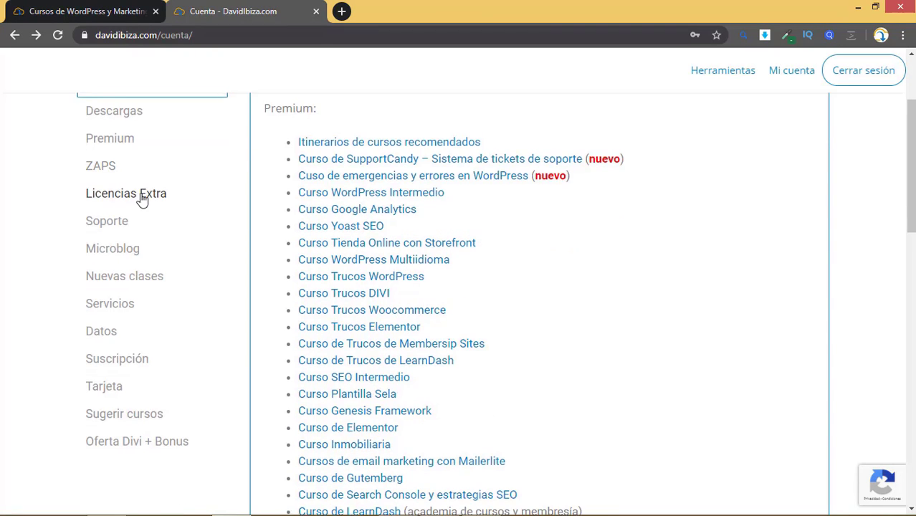
scroll(143, 199, up, 1)
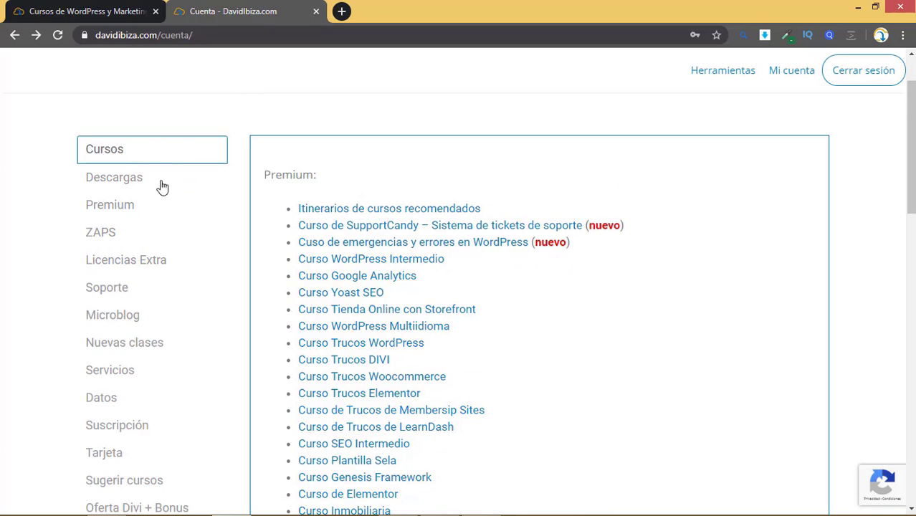
scroll(149, 177, down, 2)
scroll(144, 139, up, 1)
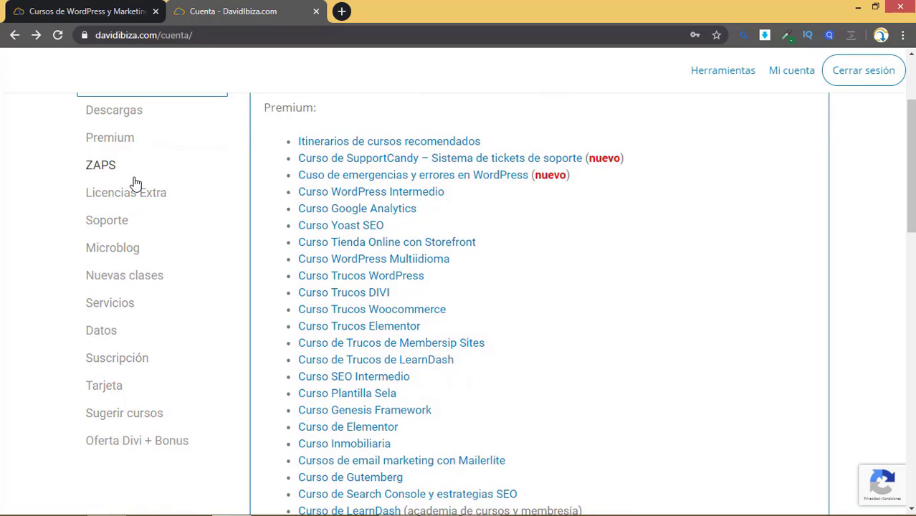
scroll(287, 222, up, 2)
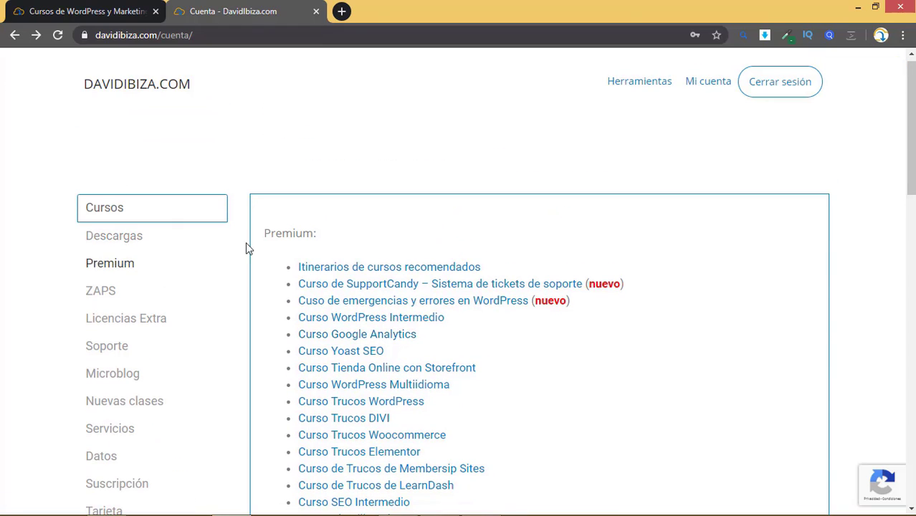
key(ctrl+Tab)
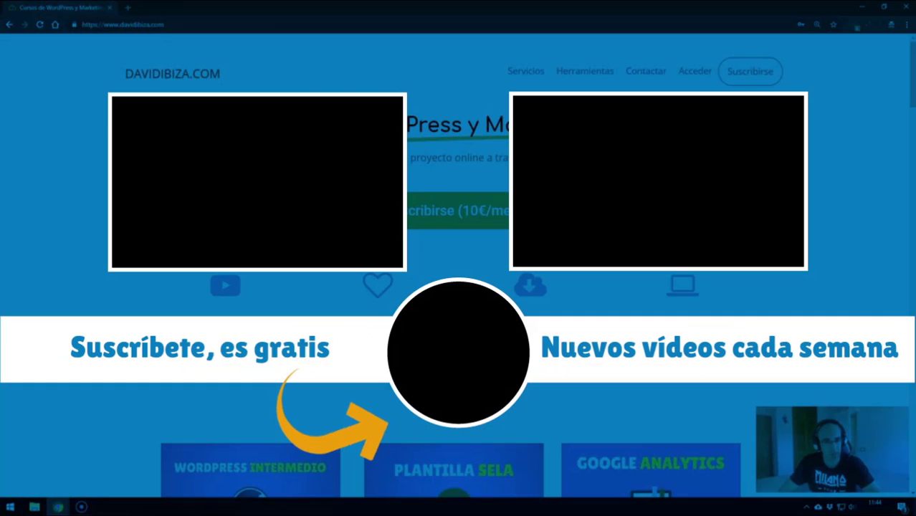
scroll(459, 287, down, 1)
scroll(459, 287, down, 1)
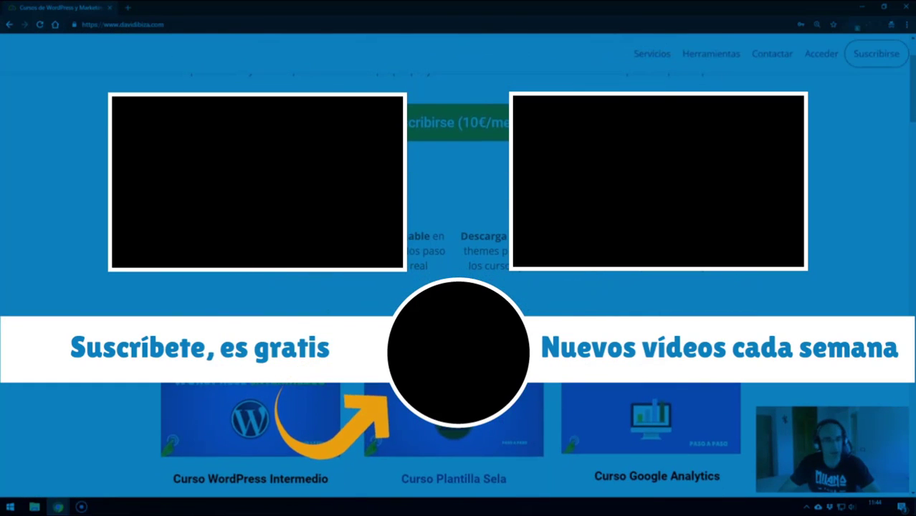